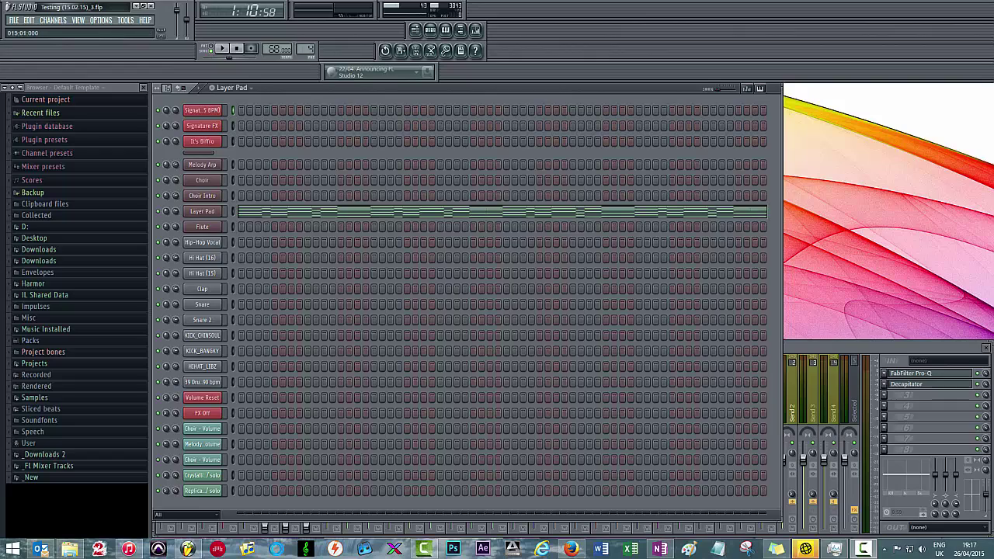
# Bring the Playlist on screen as a smaller window over the step sequencer and play back the selected bars briefly
pyautogui.moveTo(993, 31); pyautogui.dragTo(799, 31)
pyautogui.doubleClick(799, 31)
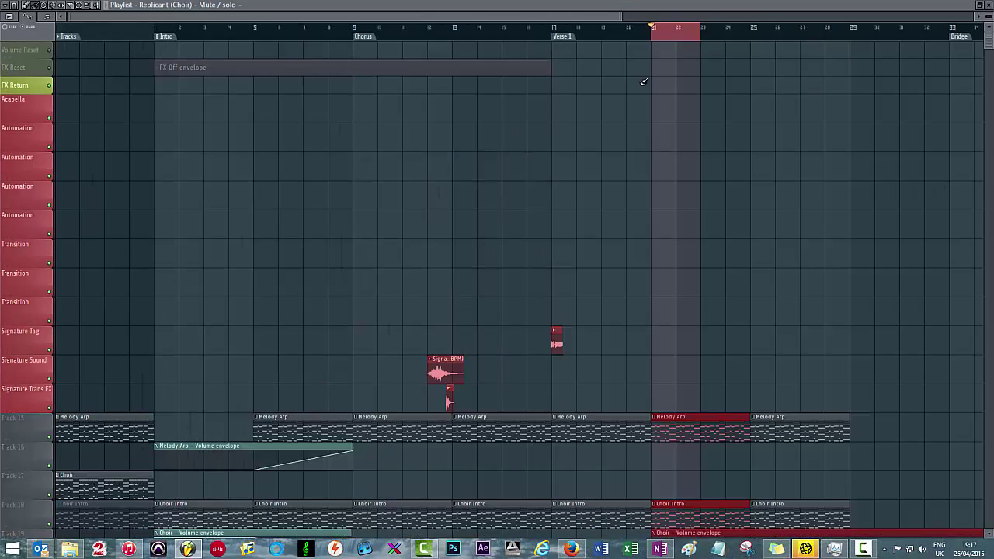
pyautogui.doubleClick(847, 9)
pyautogui.moveTo(743, 35); pyautogui.dragTo(703, 20)
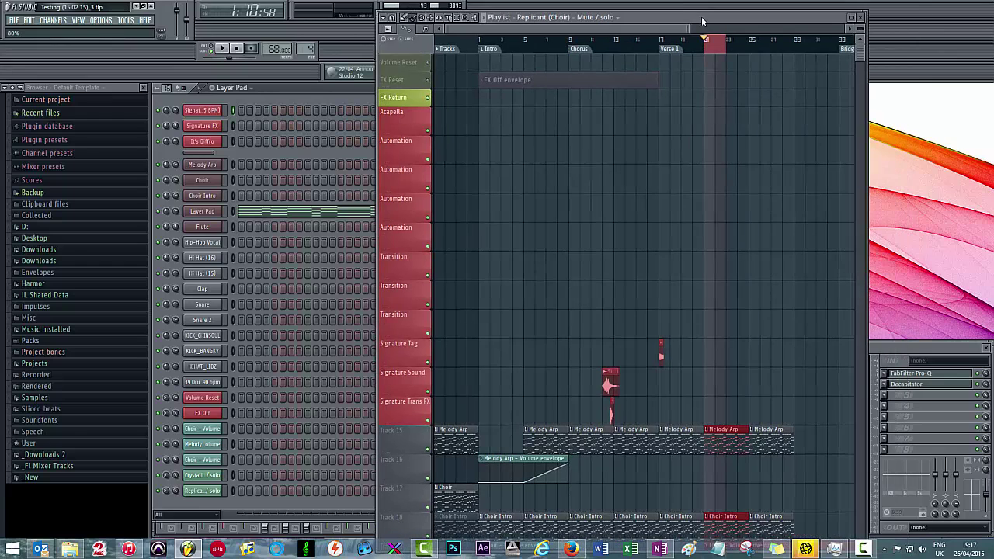
pyautogui.press('space')
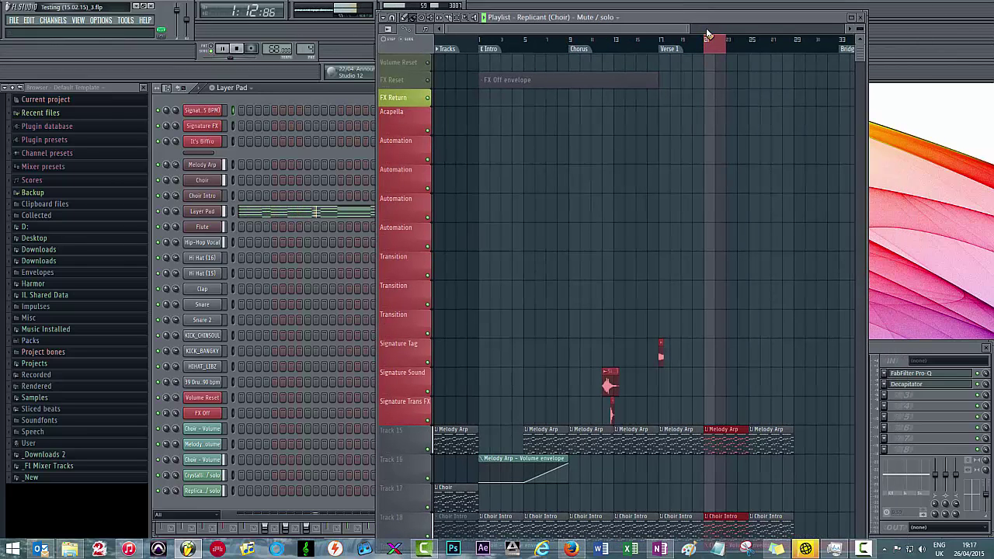
pyautogui.press('space')
# Close the Playlist to reveal the mixer and play the selected section to check the Melody Arp track
pyautogui.click(917, 349)
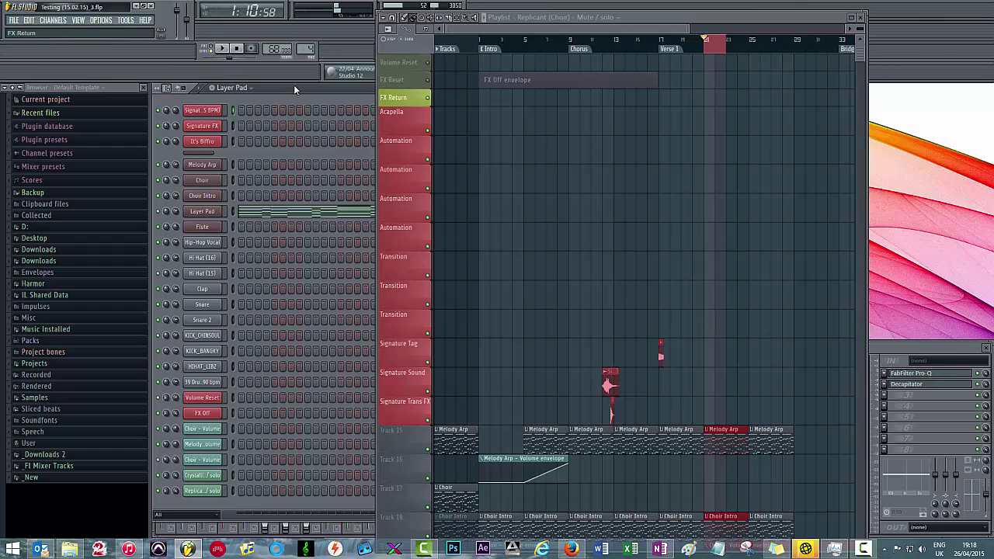
pyautogui.click(860, 17)
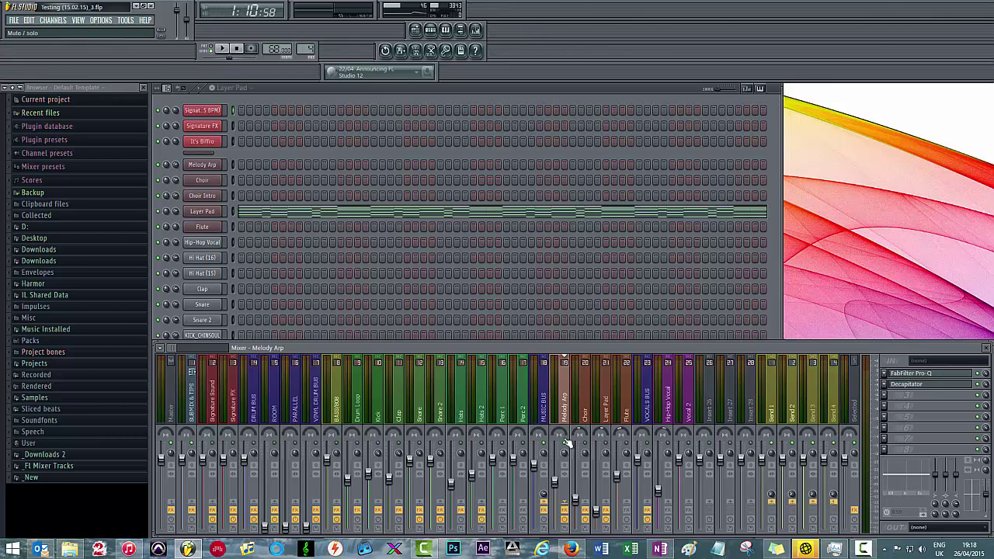
pyautogui.press('space')
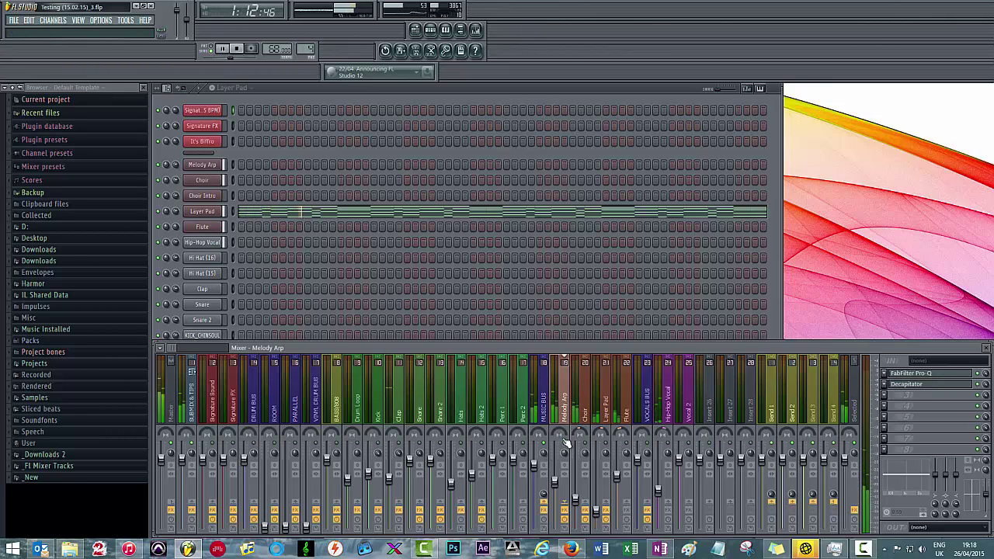
# Create an automation clip for the panning of the Melody Arp mixer track
pyautogui.rightClick(563, 436)
pyautogui.click(560, 423)
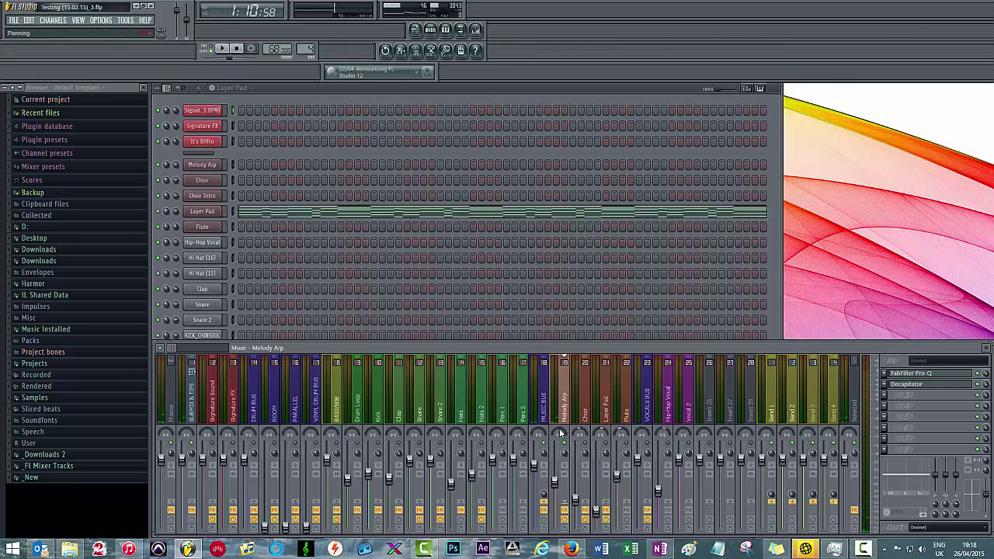
pyautogui.rightClick(571, 413)
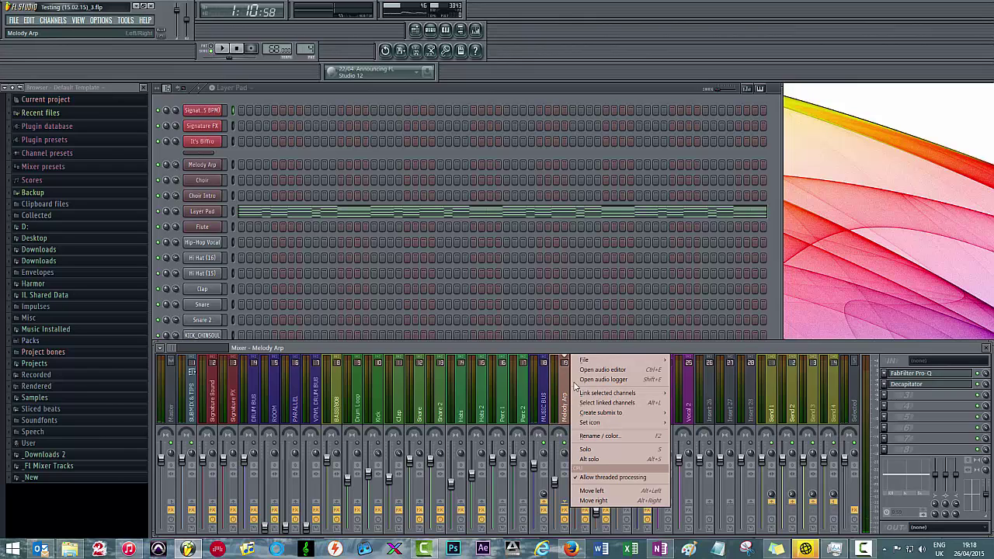
pyautogui.click(563, 432)
pyautogui.rightClick(562, 432)
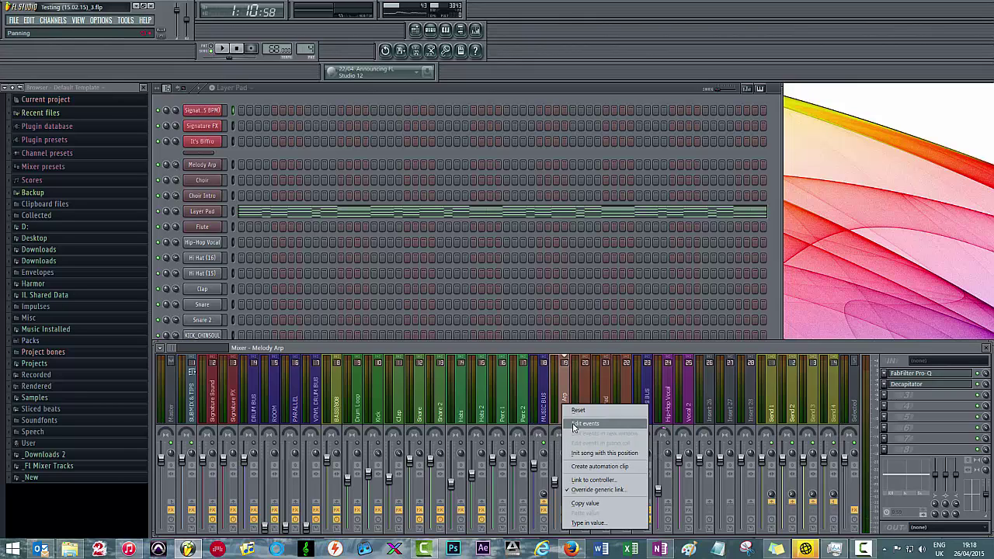
pyautogui.click(599, 468)
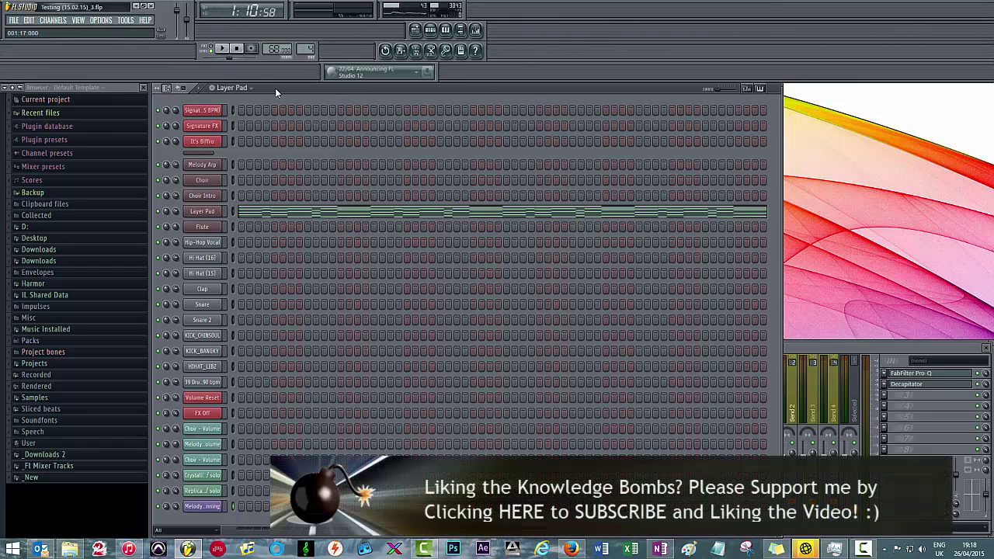
# Reopen the Playlist and move the Melody Arp panning envelope clip down to the first Automation track
pyautogui.click(124, 21)
pyautogui.moveTo(101, 21)
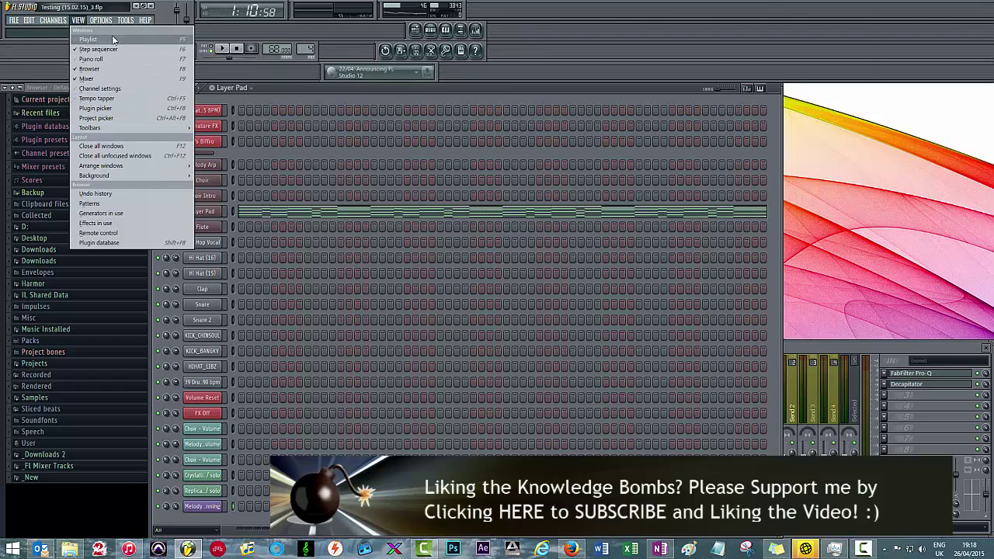
pyautogui.click(88, 39)
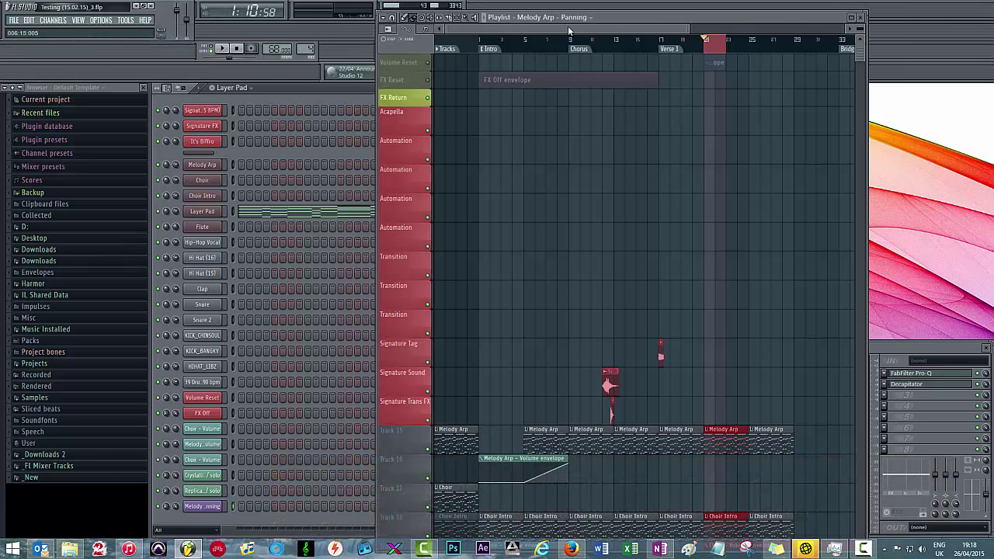
pyautogui.moveTo(712, 67); pyautogui.dragTo(715, 146)
pyautogui.scroll(5, 723, 134)
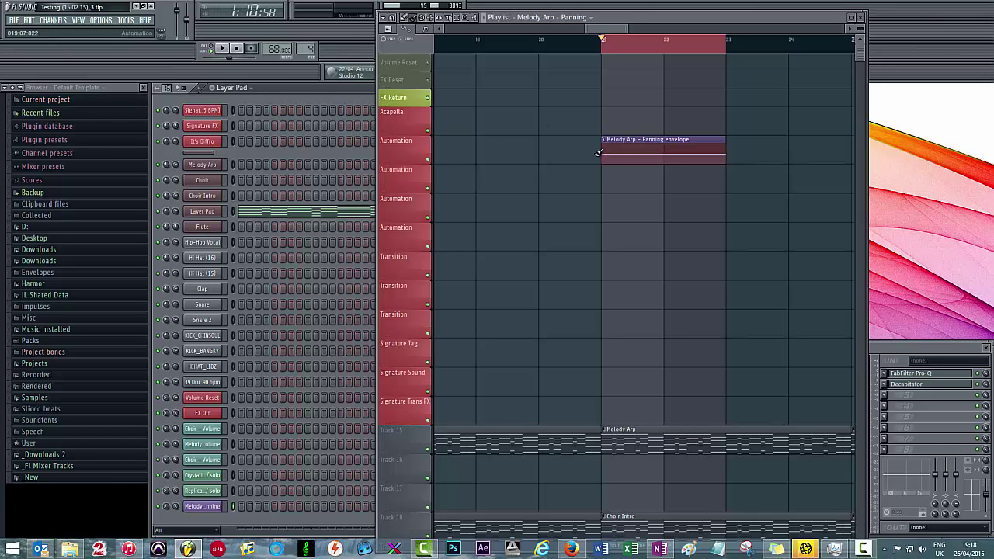
# Try adjusting the start point of the Melody Arp panning envelope by hand and returning it to the centre
pyautogui.moveTo(605, 155); pyautogui.dragTo(606, 151)
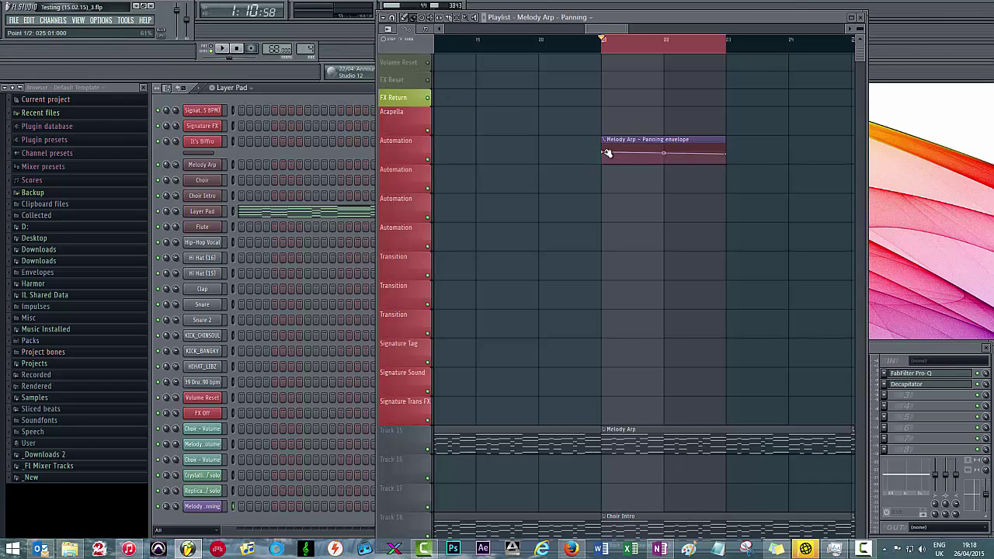
pyautogui.moveTo(608, 151); pyautogui.dragTo(605, 155)
pyautogui.rightClick(605, 155)
pyautogui.click(603, 150)
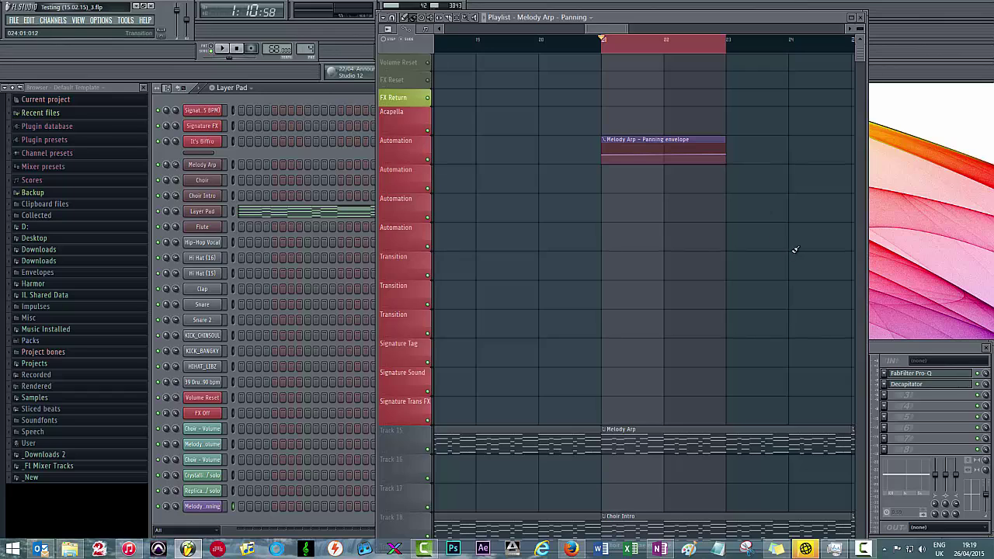
# Reset the panning of the Melody Arp mixer track to centre and copy that value
pyautogui.click(883, 348)
pyautogui.click(337, 102)
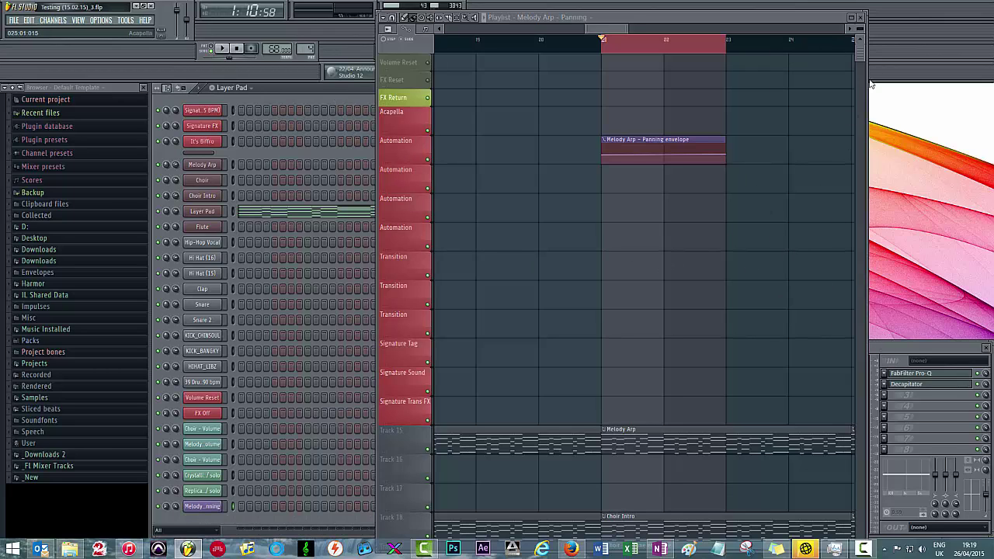
pyautogui.moveTo(705, 24); pyautogui.dragTo(400, 22)
pyautogui.click(858, 349)
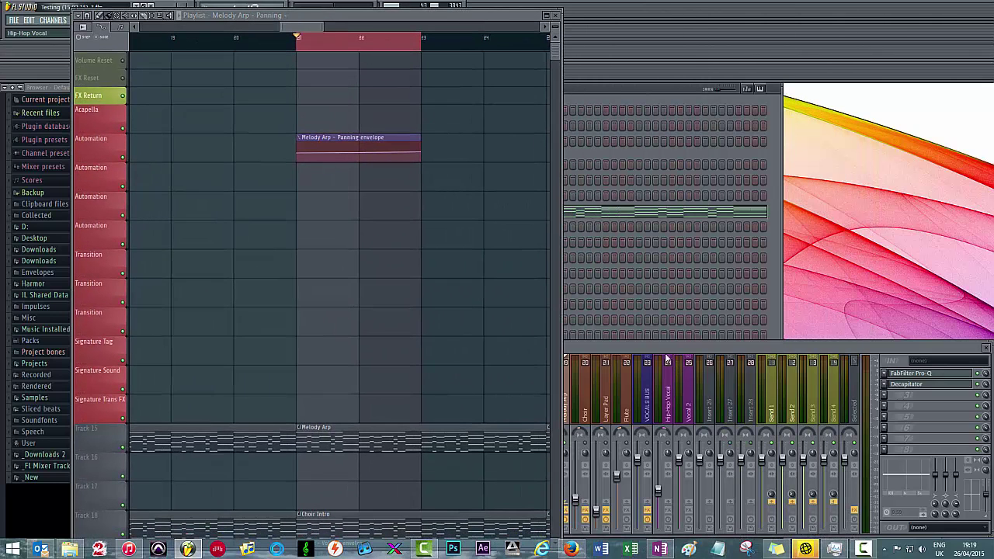
pyautogui.moveTo(659, 346)
pyautogui.mouseDown()
pyautogui.moveTo(785, 348)
pyautogui.moveTo(663, 342)
pyautogui.mouseUp()
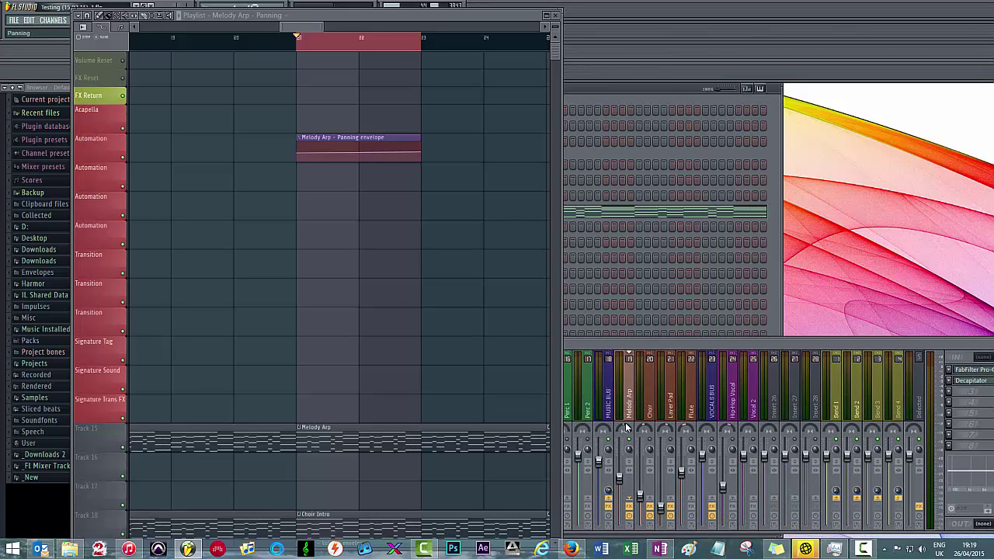
pyautogui.rightClick(626, 427)
pyautogui.click(642, 410)
pyautogui.rightClick(626, 427)
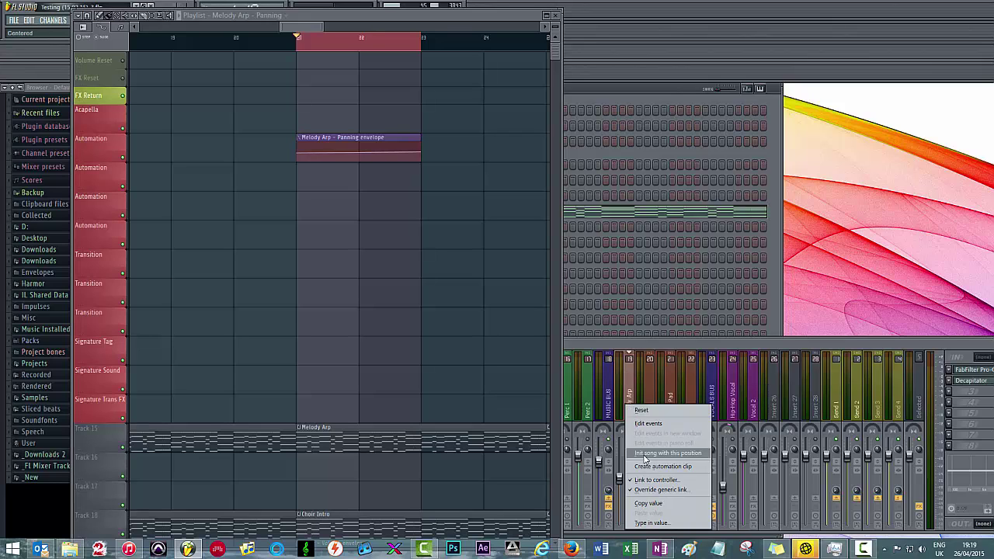
pyautogui.click(659, 506)
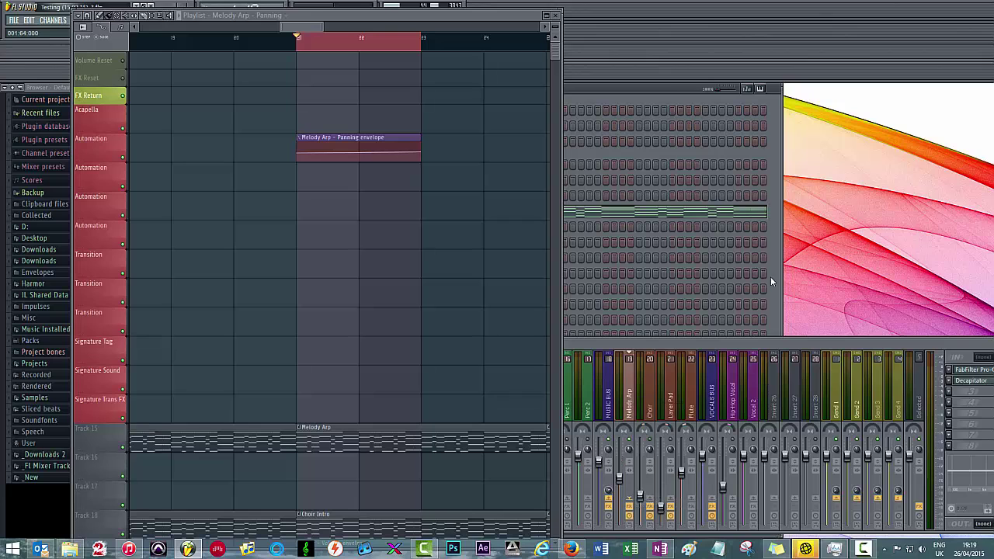
# Paste the copied 50% value into the output min level of the Melody Arp panning automation channel
pyautogui.click(761, 276)
pyautogui.moveTo(431, 15); pyautogui.dragTo(828, 22)
pyautogui.click(203, 506)
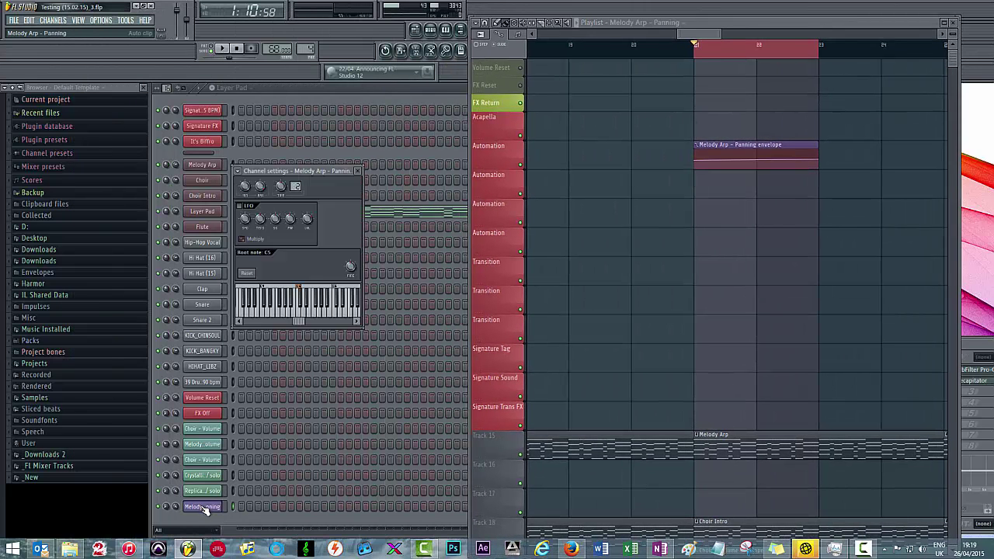
pyautogui.rightClick(246, 187)
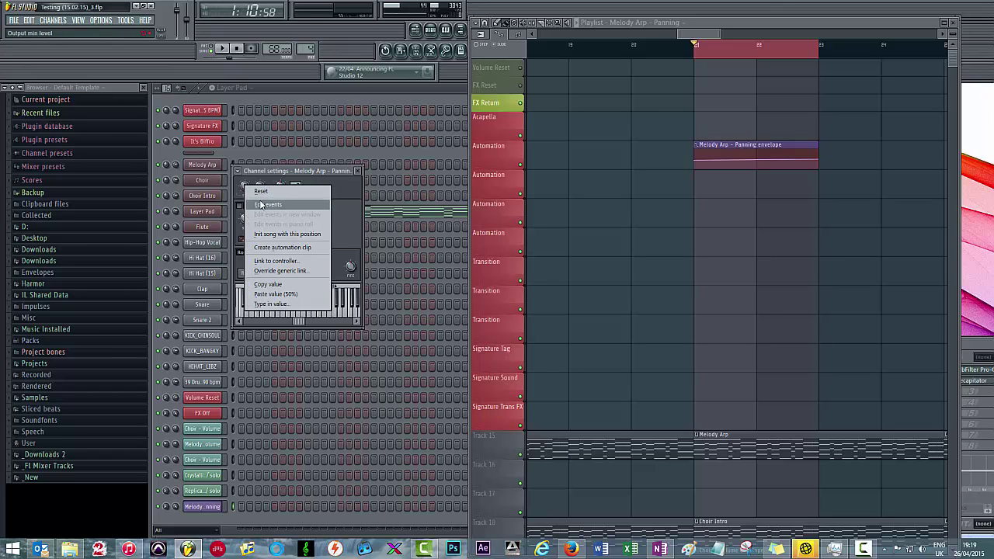
pyautogui.click(274, 299)
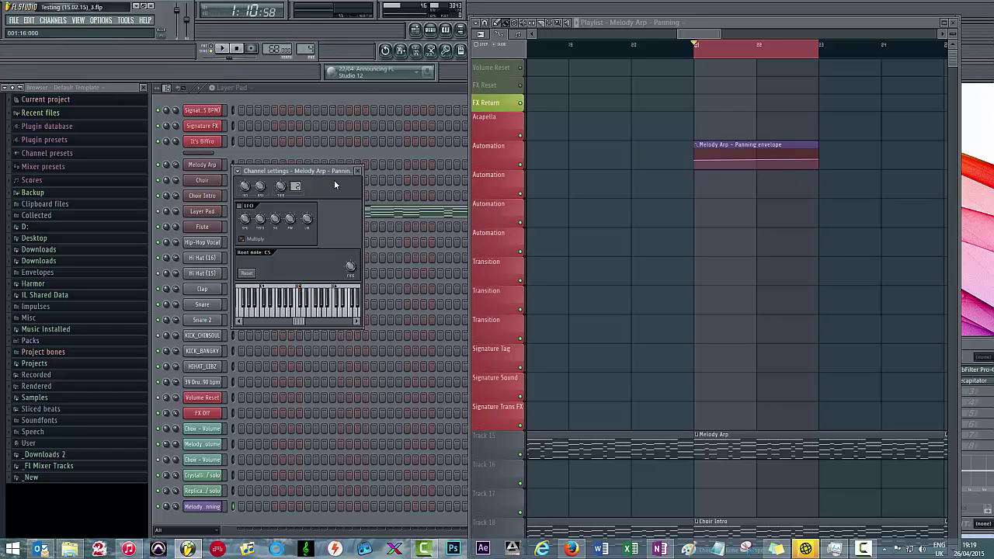
# Copy the 100% right pan value from the Melody Arp mixer track and undo the pan change
pyautogui.press('F9')
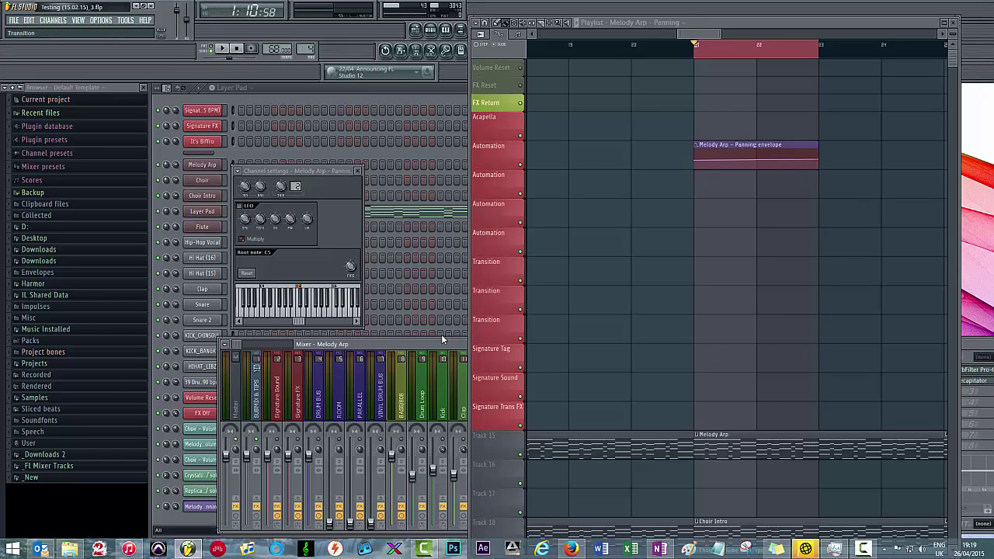
pyautogui.moveTo(787, 26); pyautogui.dragTo(377, 38)
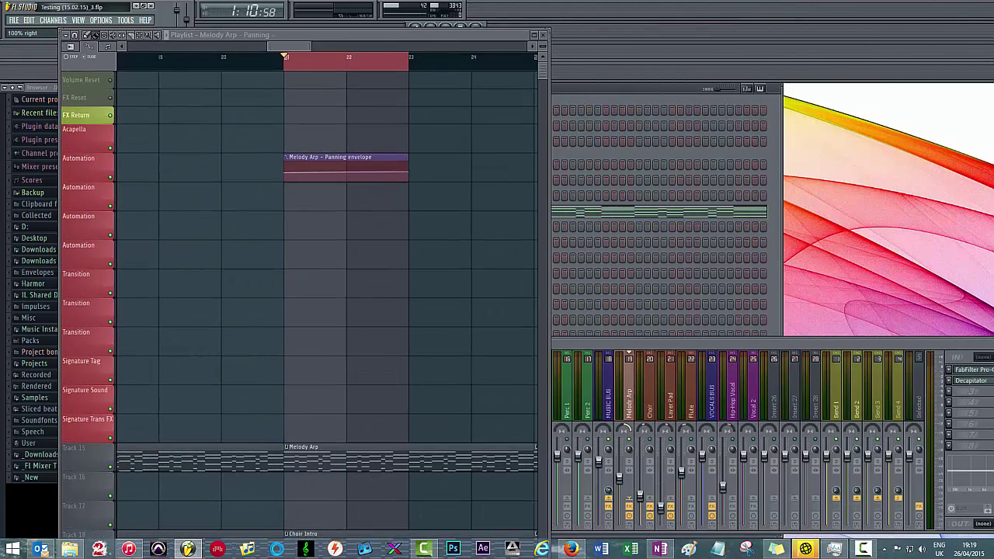
pyautogui.rightClick(627, 426)
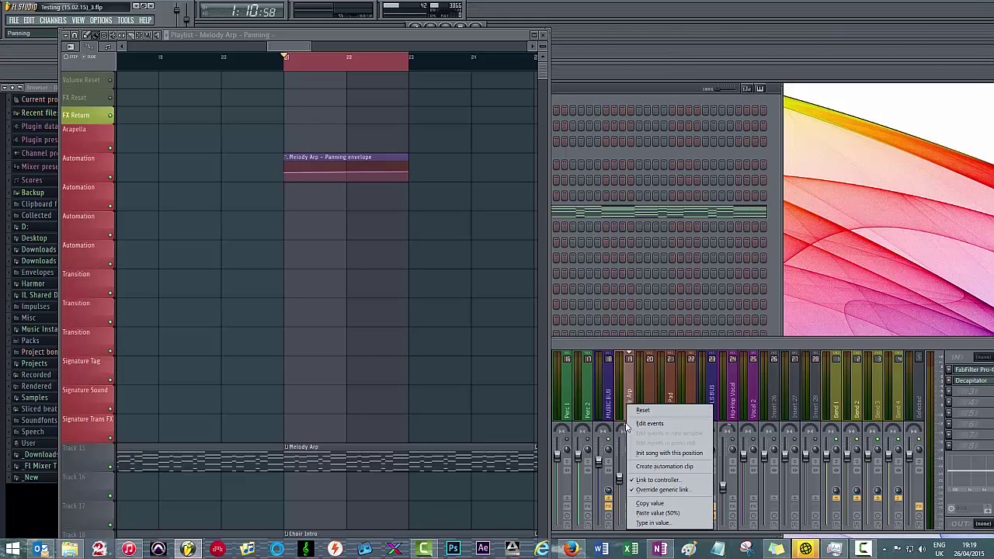
pyautogui.click(651, 503)
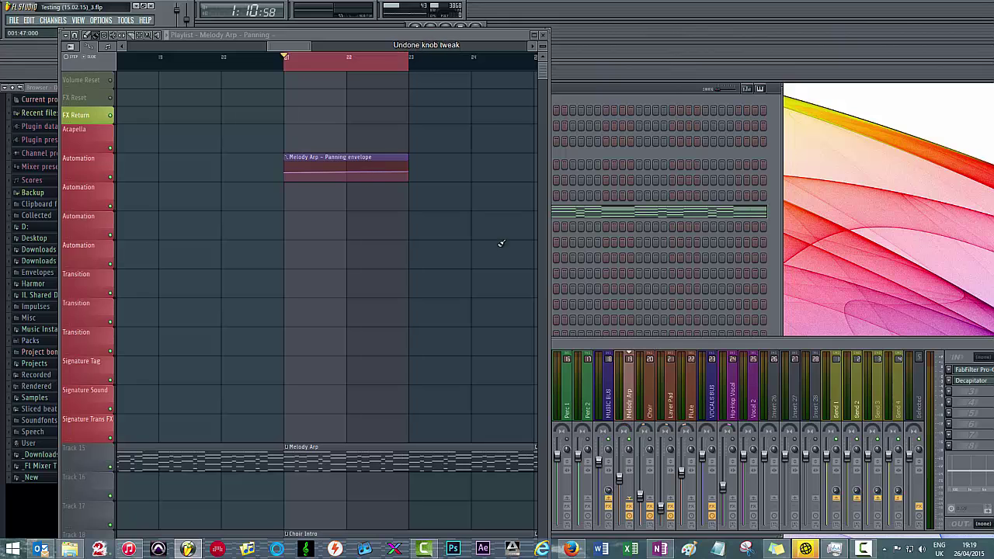
# Paste the copied 100% value into the output max level of the Melody Arp panning automation channel
pyautogui.click(771, 116)
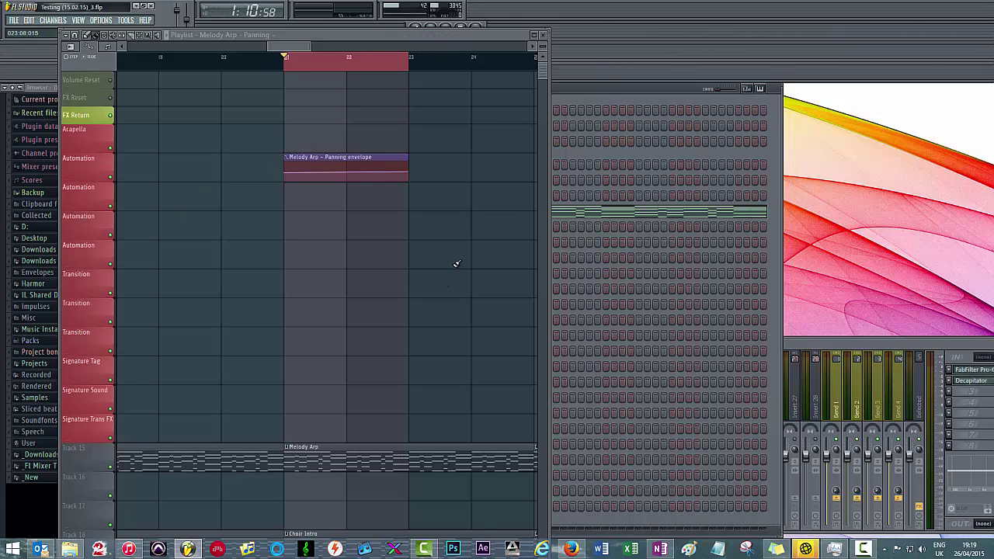
pyautogui.moveTo(446, 32); pyautogui.dragTo(800, 30)
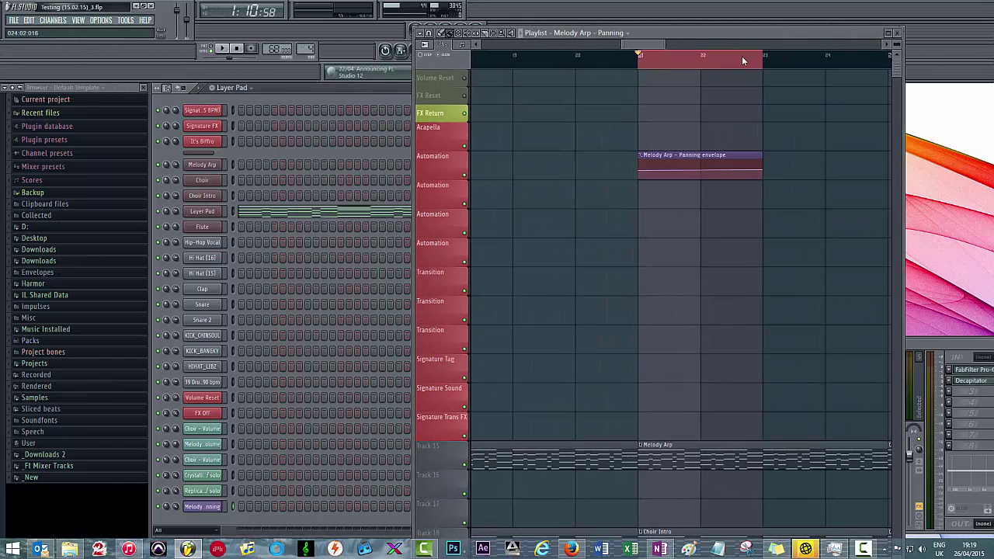
pyautogui.click(202, 506)
pyautogui.rightClick(261, 187)
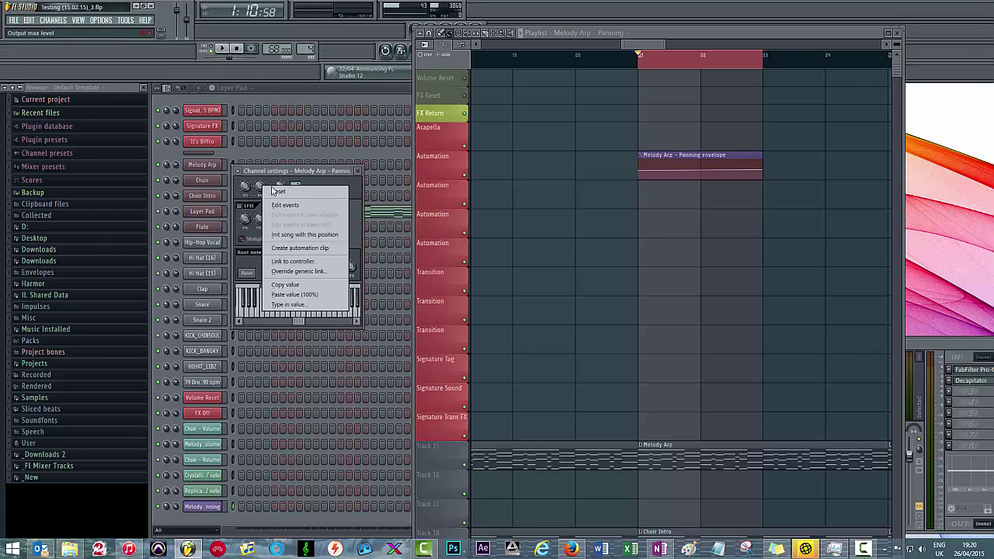
pyautogui.click(295, 294)
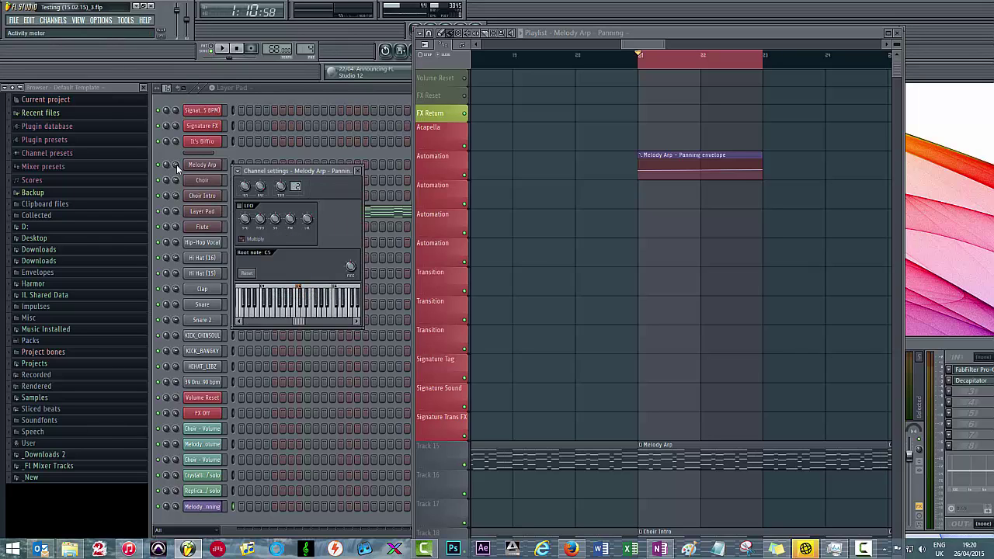
pyautogui.moveTo(244, 187); pyautogui.dragTo(245, 187)
# Shape the Melody Arp panning envelope into a rising ramp, with the start point at the minimum and the end point raised to the top
pyautogui.click(640, 170)
pyautogui.moveTo(642, 173); pyautogui.dragTo(643, 179)
pyautogui.moveTo(766, 173); pyautogui.dragTo(767, 148)
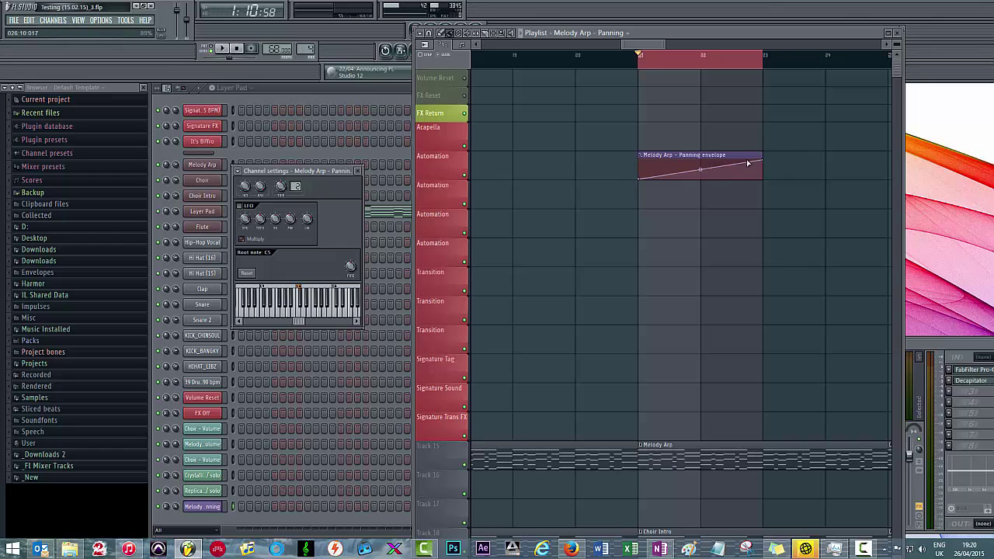
# With the mixer visible, raise the start point of the Melody Arp panning envelope to 50%
pyautogui.click(923, 341)
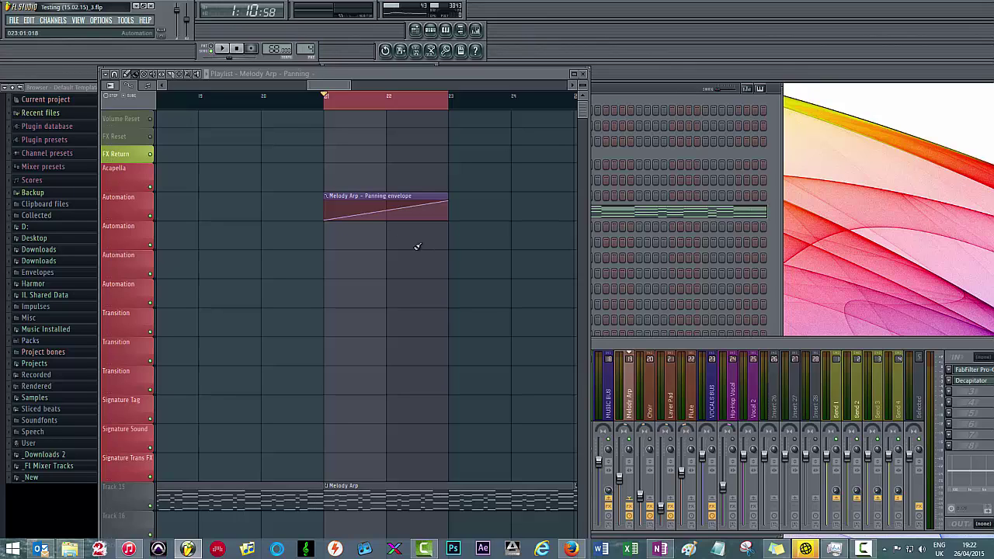
pyautogui.moveTo(328, 216); pyautogui.dragTo(329, 212)
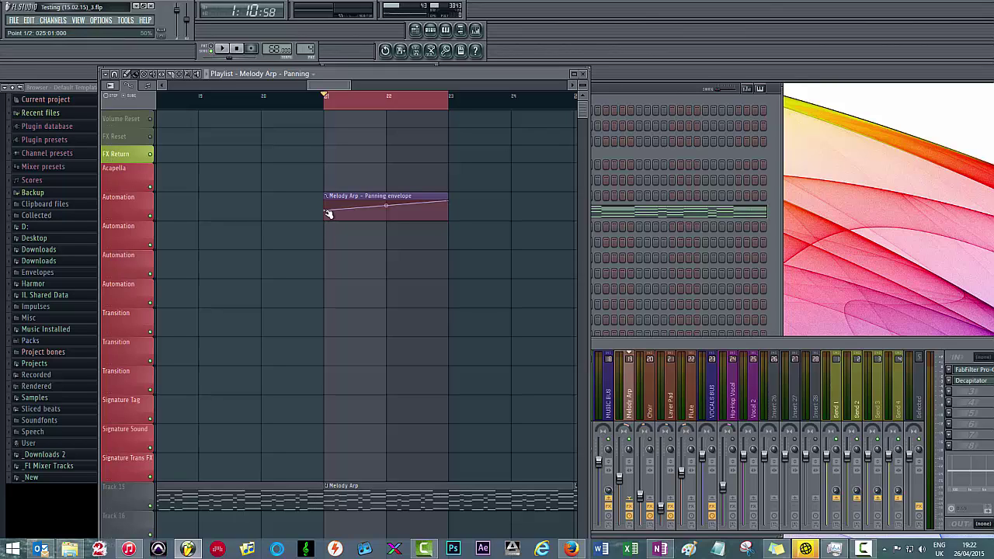
# Open the channel settings of the Melody Arp panning automation clip beside the Playlist
pyautogui.click(770, 271)
pyautogui.moveTo(482, 71); pyautogui.dragTo(751, 70)
pyautogui.click(200, 507)
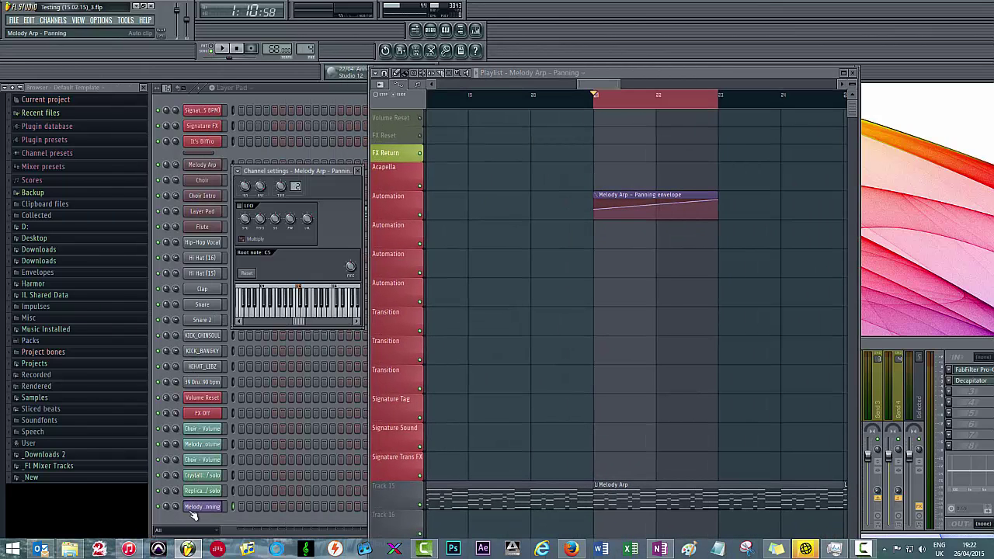